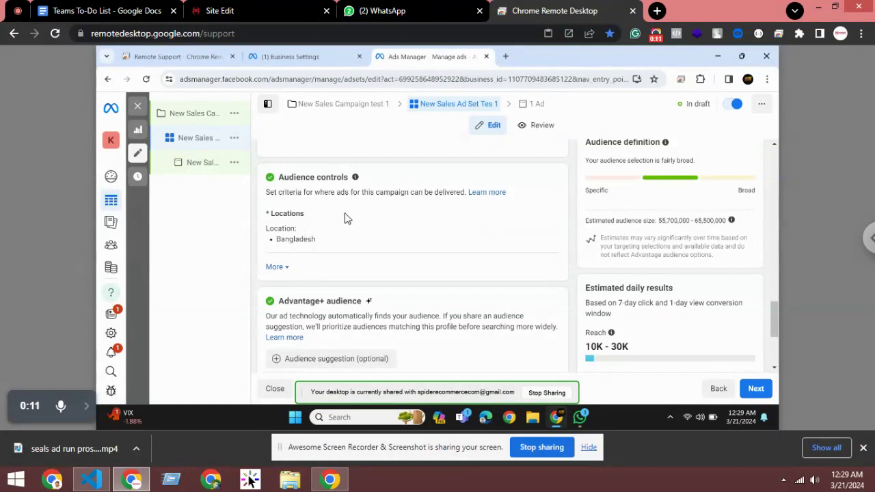
- Set the minimum age in the ad set's audience controls to 22
{"action": "mouse_move", "coordinate": [348, 216]}
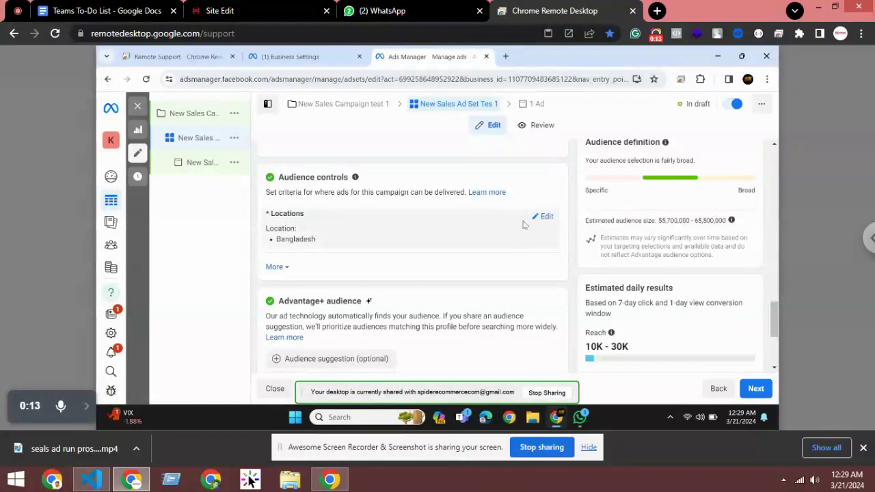
{"action": "scroll", "coordinate": [378, 251], "scroll_direction": "down", "scroll_amount": 1}
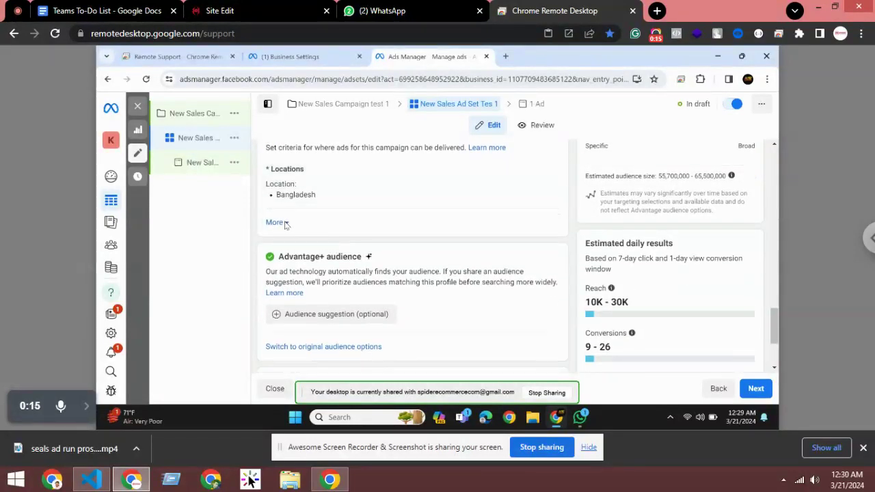
{"action": "left_click", "coordinate": [281, 223]}
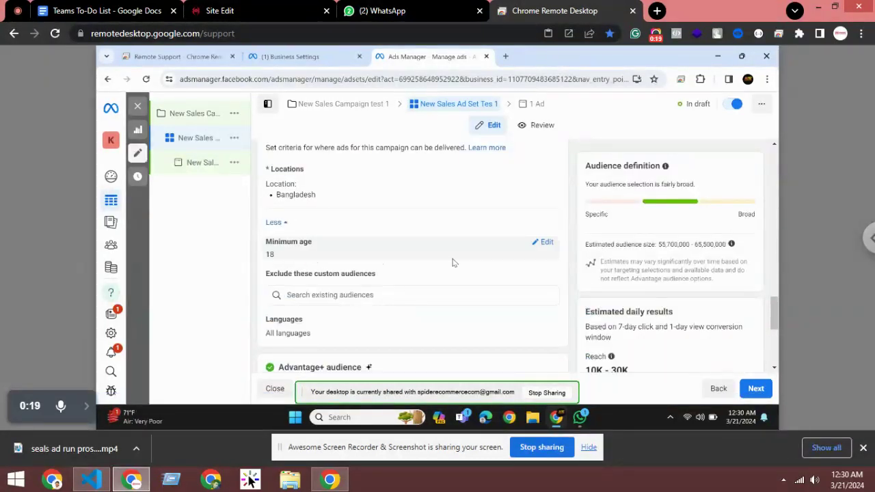
{"action": "left_click", "coordinate": [546, 244]}
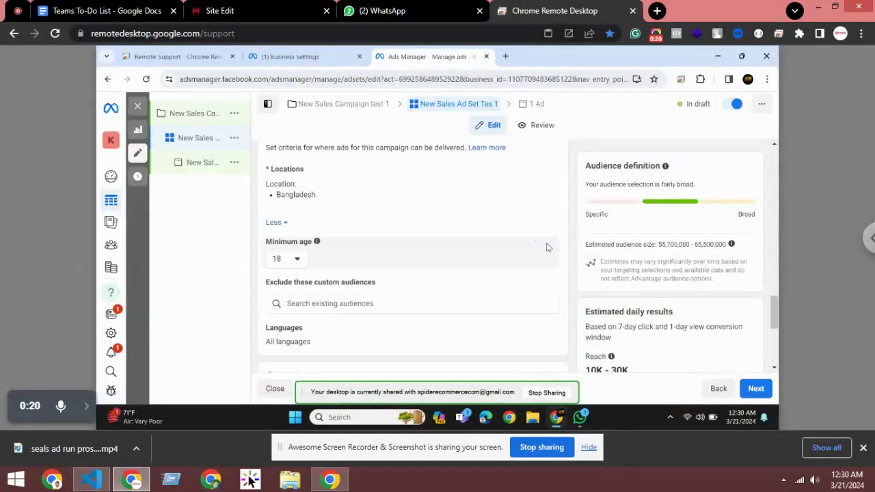
{"action": "left_click", "coordinate": [292, 263]}
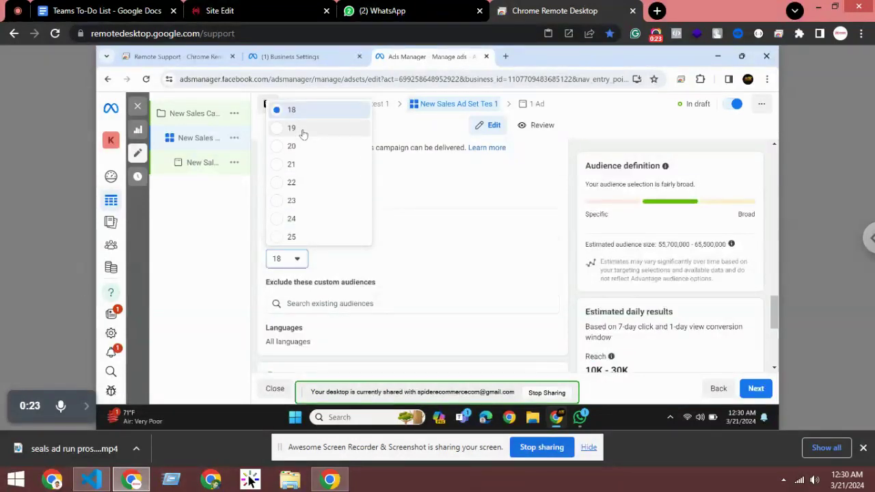
{"action": "left_click", "coordinate": [294, 183]}
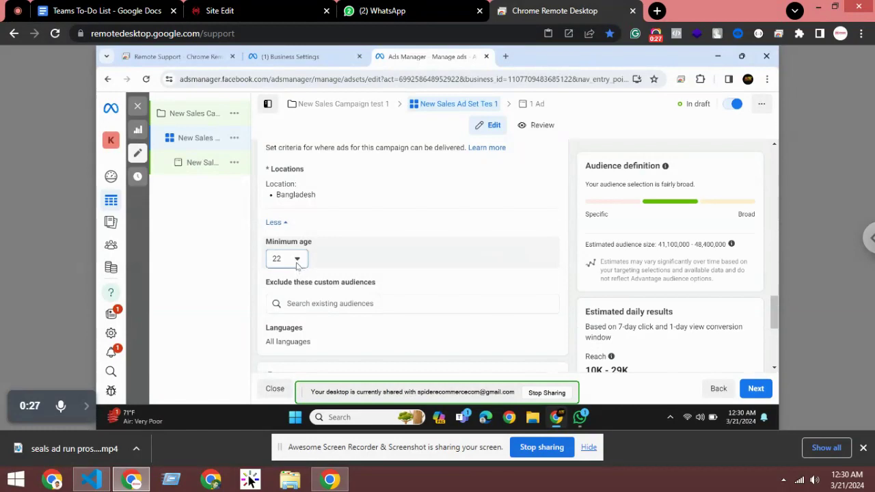
- Check which existing custom audiences can be excluded in the audience controls, without choosing any
{"action": "scroll", "coordinate": [352, 260], "scroll_direction": "down", "scroll_amount": 2}
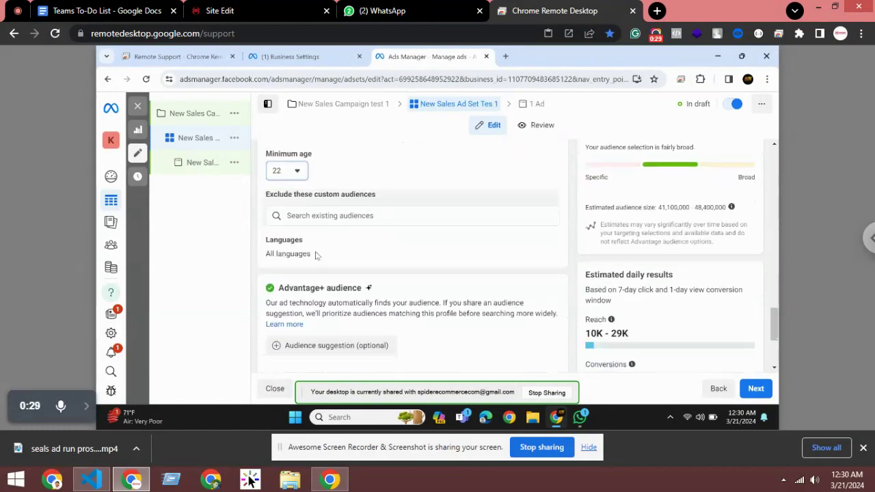
{"action": "mouse_move", "coordinate": [308, 236]}
{"action": "scroll", "coordinate": [314, 236], "scroll_direction": "up", "scroll_amount": 2}
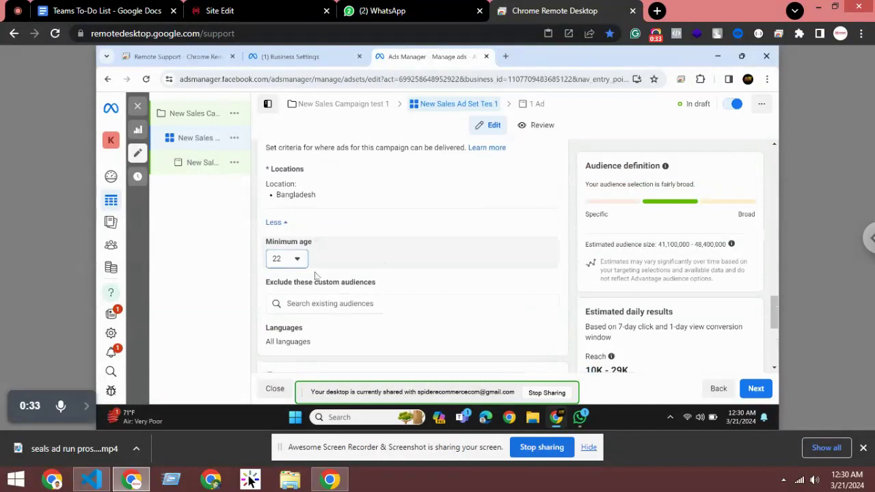
{"action": "scroll", "coordinate": [304, 243], "scroll_direction": "down", "scroll_amount": 2}
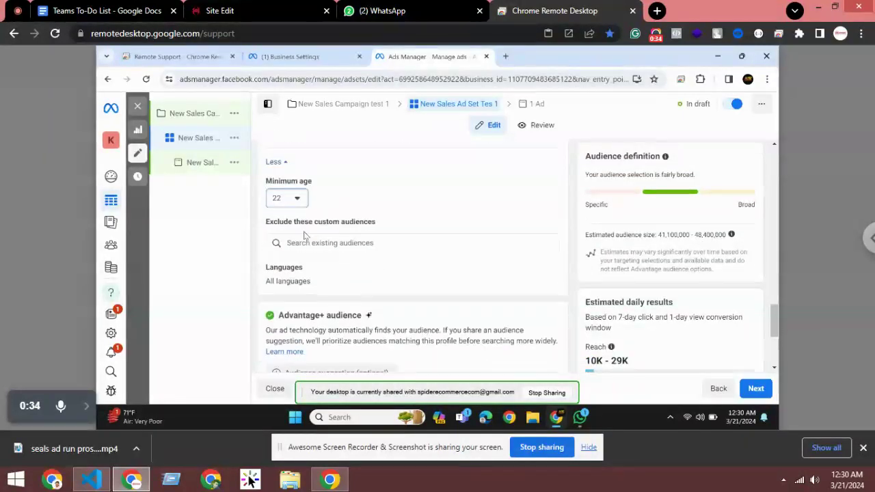
{"action": "left_click", "coordinate": [320, 216]}
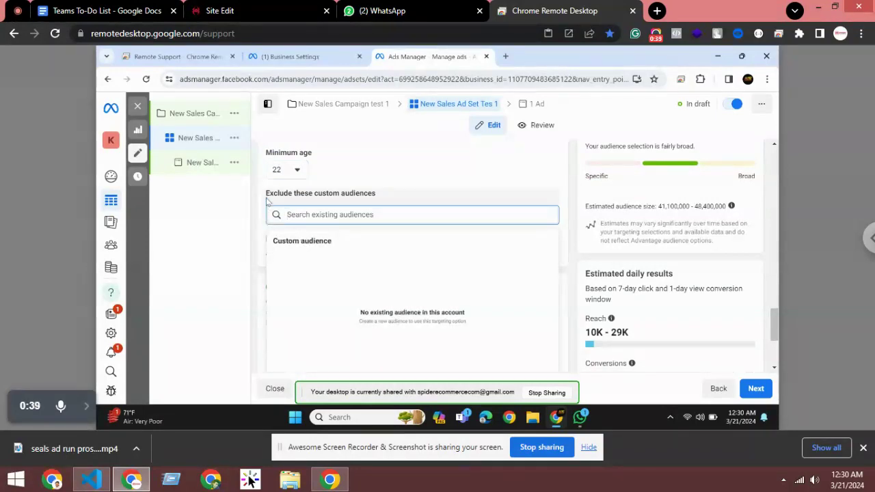
{"action": "left_click", "coordinate": [383, 198]}
{"action": "scroll", "coordinate": [325, 259], "scroll_direction": "down", "scroll_amount": 2}
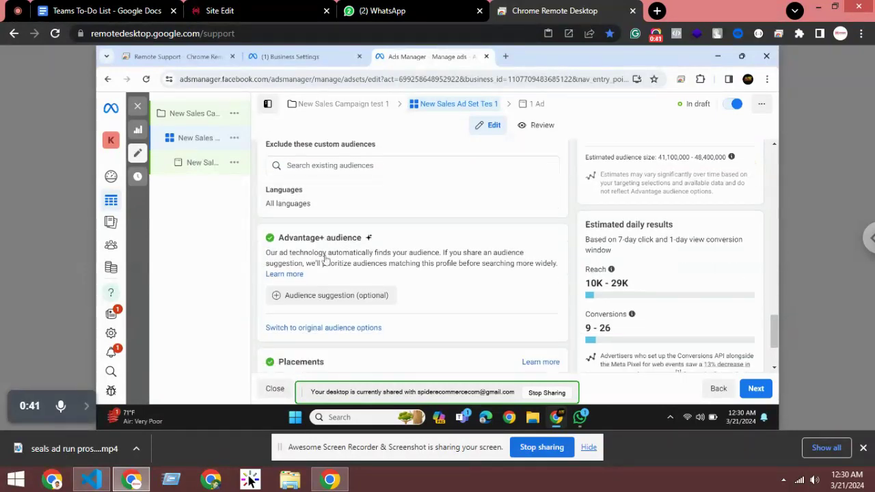
- Review the ad set's budget, schedule, location and minimum age settings, and collapse the additional audience controls
{"action": "scroll", "coordinate": [325, 259], "scroll_direction": "up", "scroll_amount": 5}
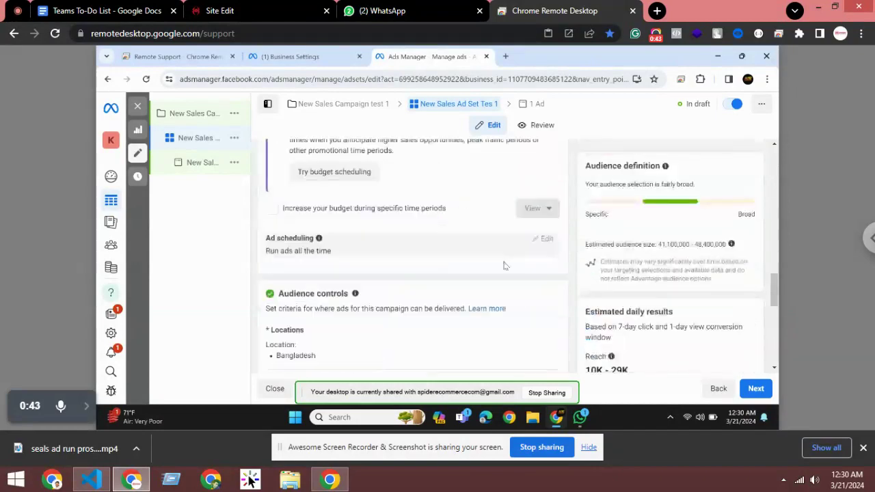
{"action": "scroll", "coordinate": [351, 267], "scroll_direction": "up", "scroll_amount": 5}
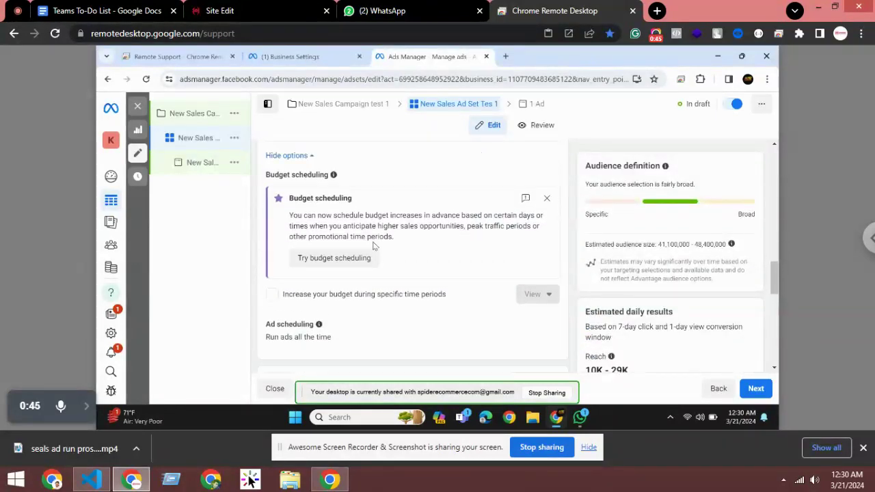
{"action": "scroll", "coordinate": [362, 244], "scroll_direction": "up", "scroll_amount": 2}
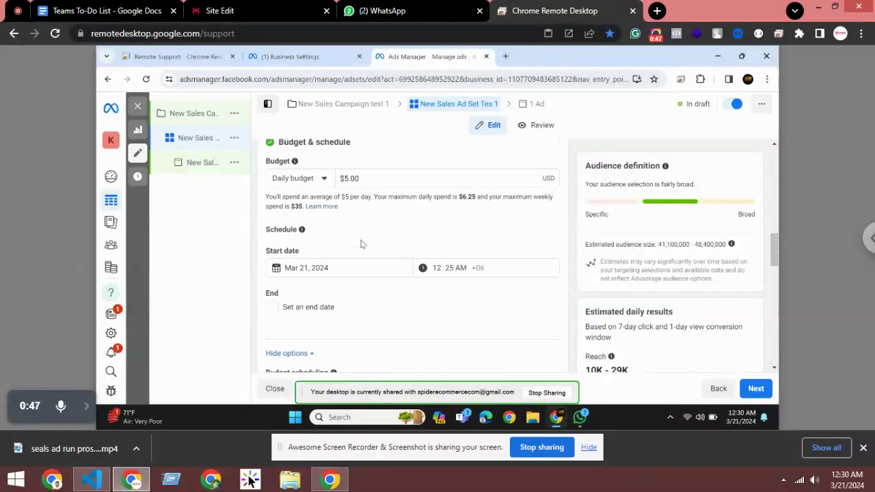
{"action": "scroll", "coordinate": [361, 246], "scroll_direction": "down", "scroll_amount": 5}
{"action": "scroll", "coordinate": [361, 248], "scroll_direction": "down", "scroll_amount": 2}
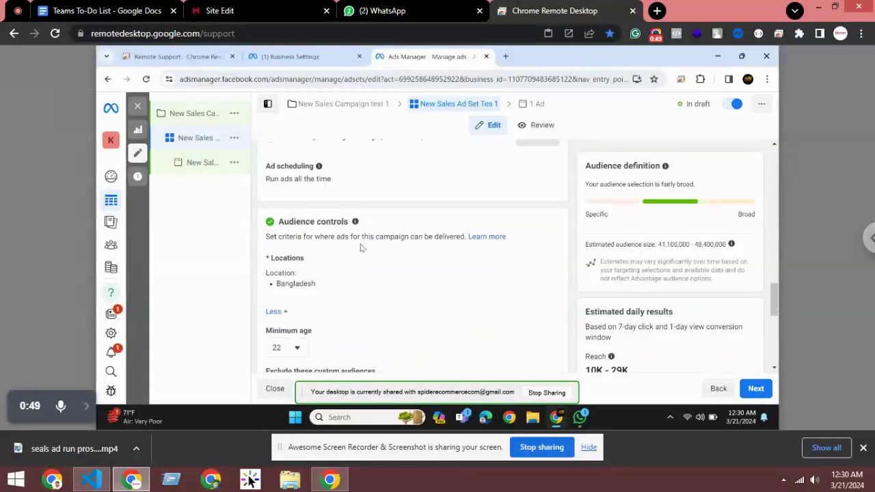
{"action": "scroll", "coordinate": [361, 250], "scroll_direction": "down", "scroll_amount": 2}
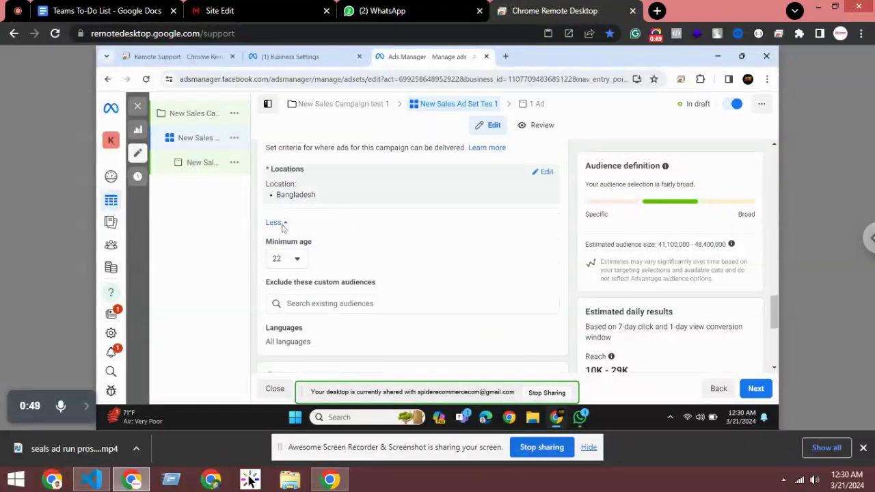
{"action": "left_click", "coordinate": [296, 260]}
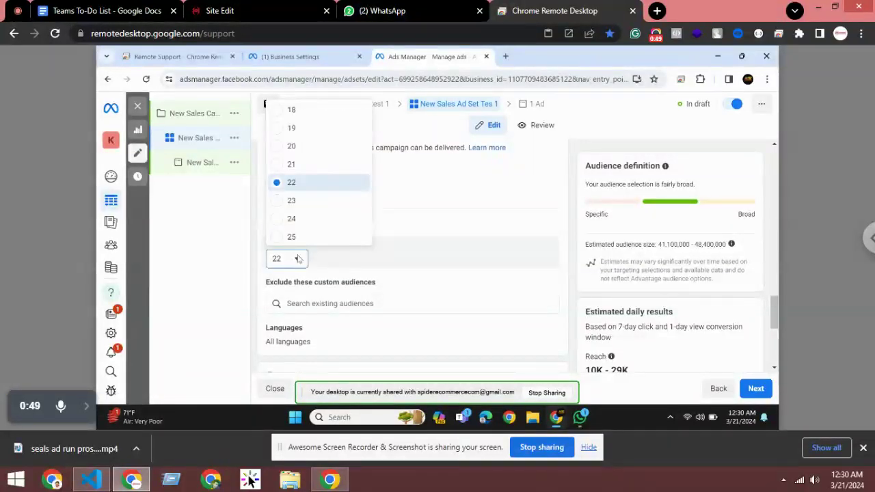
{"action": "left_click", "coordinate": [405, 253]}
{"action": "left_click", "coordinate": [280, 225]}
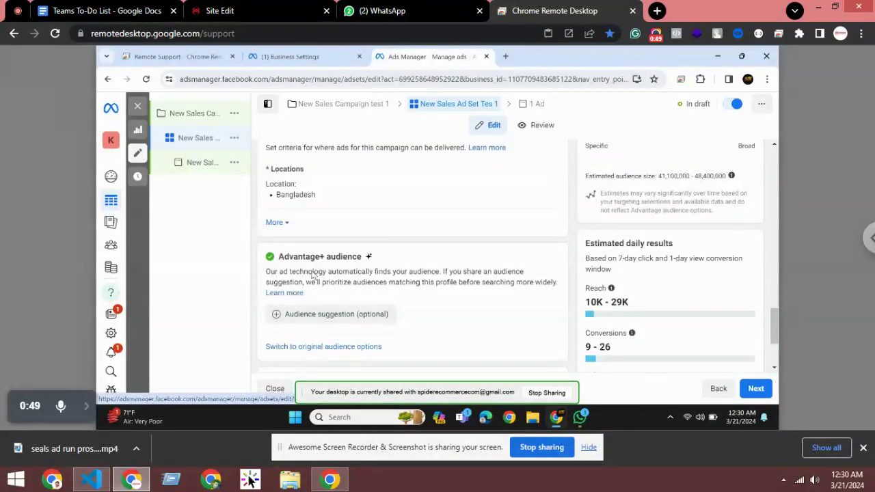
- View the prompt for switching to the original audience options and dismiss it without choosing
{"action": "scroll", "coordinate": [321, 287], "scroll_direction": "down", "scroll_amount": 1}
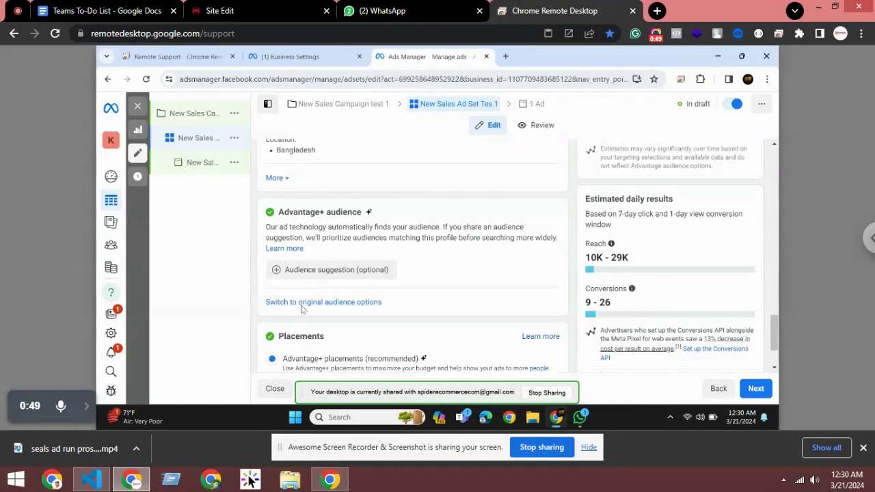
{"action": "left_click", "coordinate": [302, 304]}
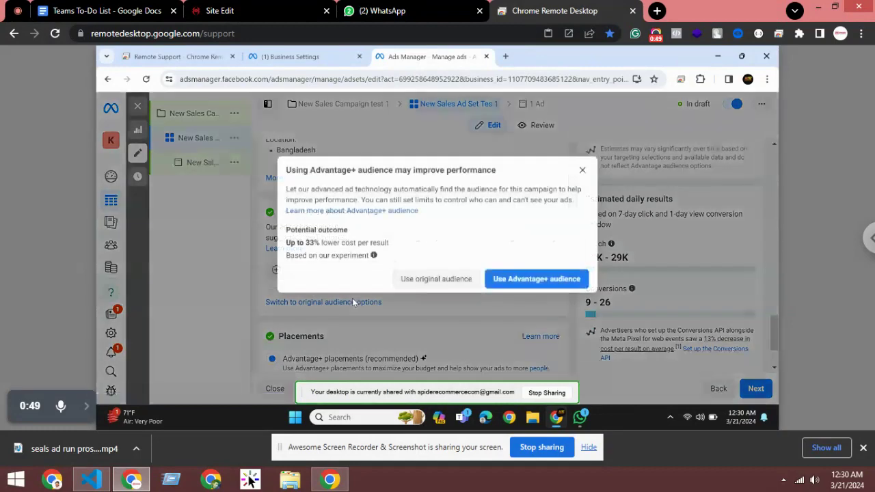
{"action": "left_click", "coordinate": [581, 170]}
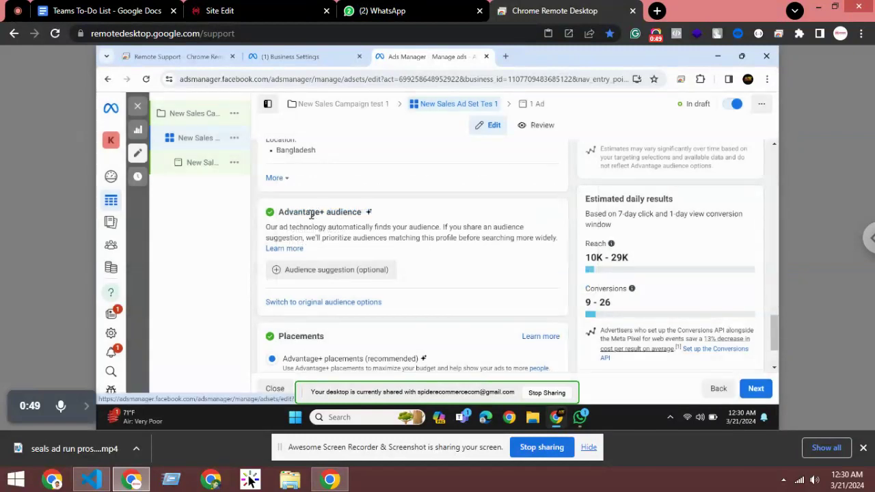
- Expand and review the additional audience controls, and recheck the original audience prompt before closing it
{"action": "left_click", "coordinate": [275, 178]}
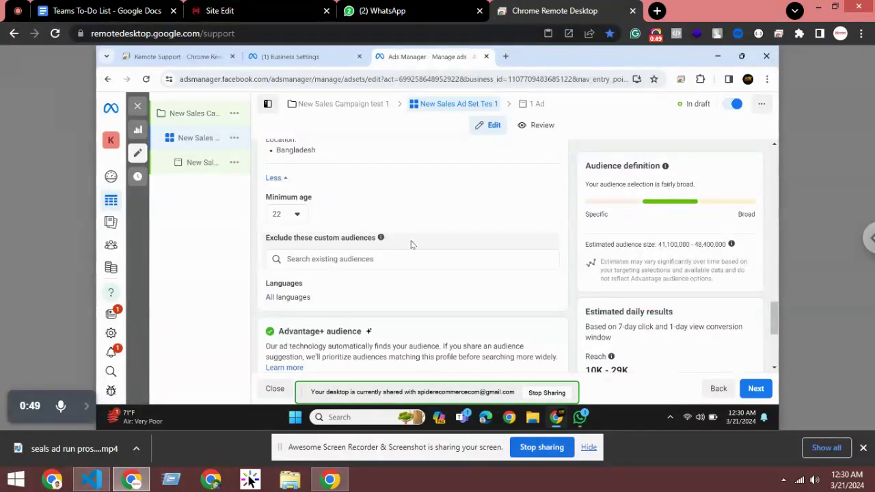
{"action": "scroll", "coordinate": [352, 280], "scroll_direction": "up", "scroll_amount": 3}
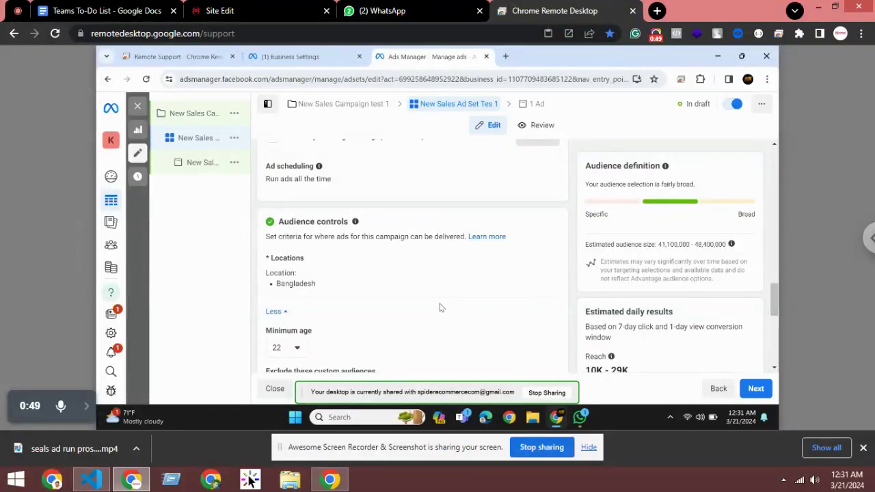
{"action": "scroll", "coordinate": [357, 289], "scroll_direction": "down", "scroll_amount": 2}
{"action": "scroll", "coordinate": [357, 290], "scroll_direction": "down", "scroll_amount": 3}
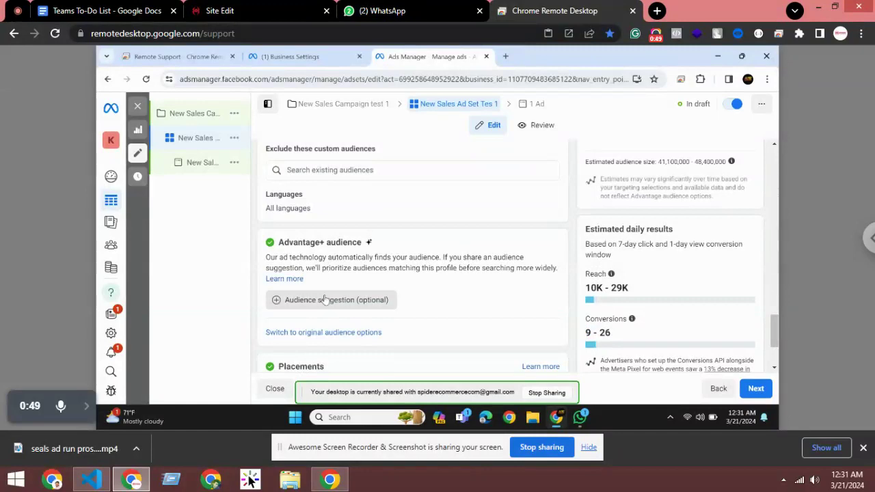
{"action": "scroll", "coordinate": [334, 290], "scroll_direction": "down", "scroll_amount": 1}
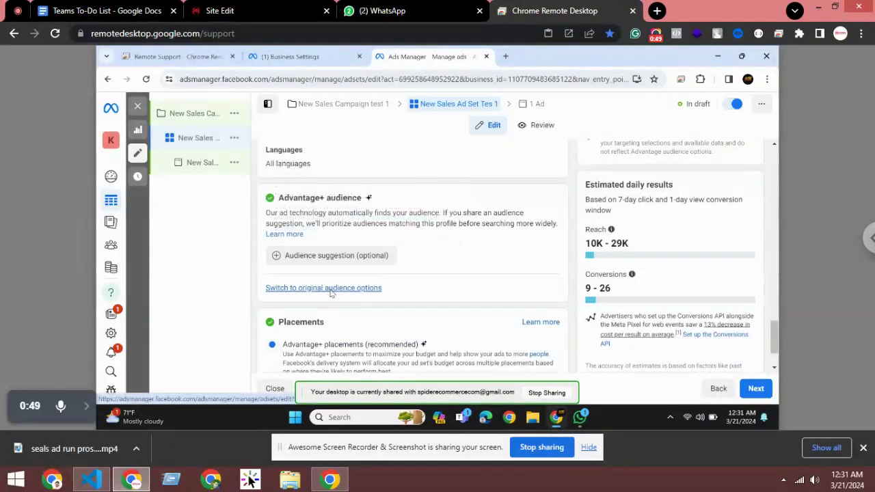
{"action": "left_click", "coordinate": [330, 289]}
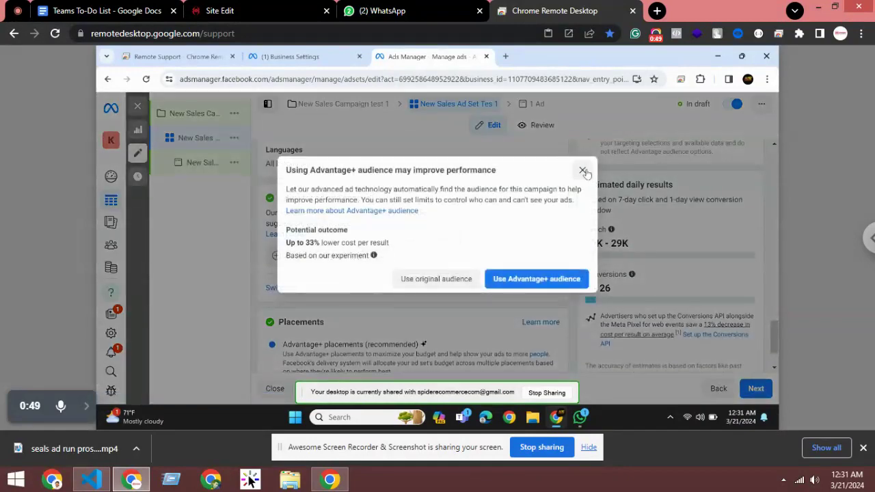
{"action": "left_click", "coordinate": [582, 171]}
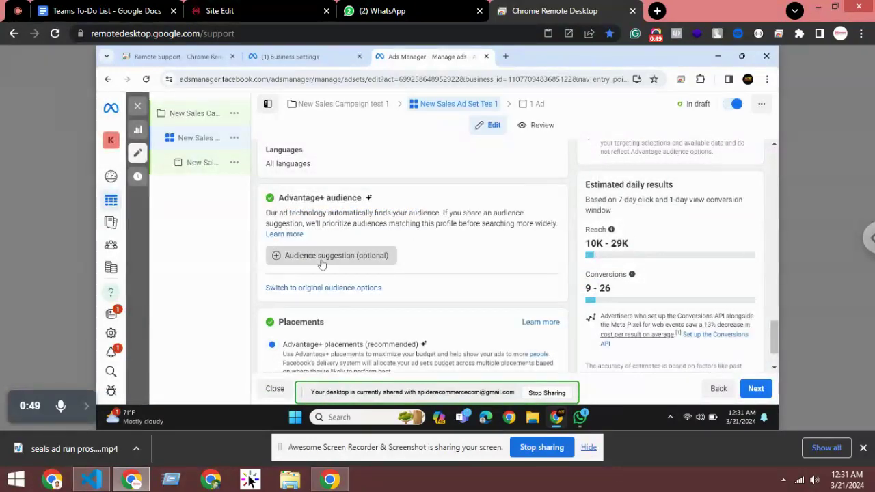
- Add an Advantage+ audience suggestion with the maximum age set to 45 and the gender set to Men
{"action": "left_click", "coordinate": [322, 260]}
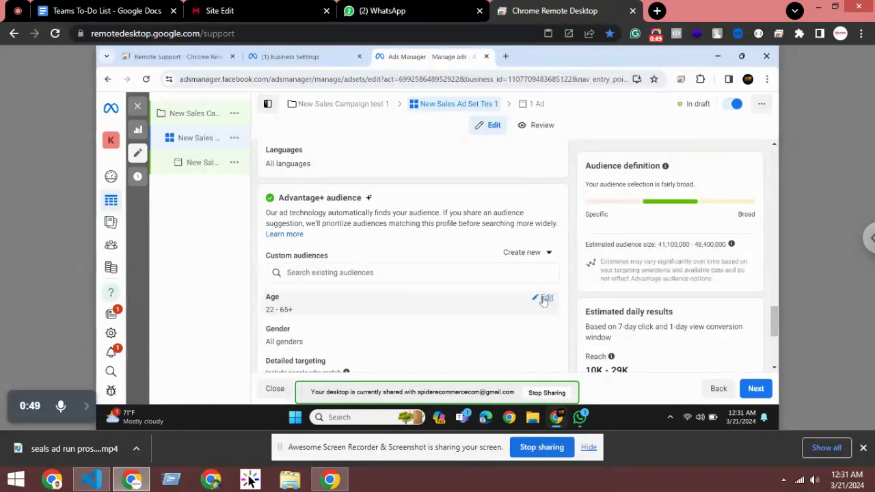
{"action": "left_click", "coordinate": [545, 298]}
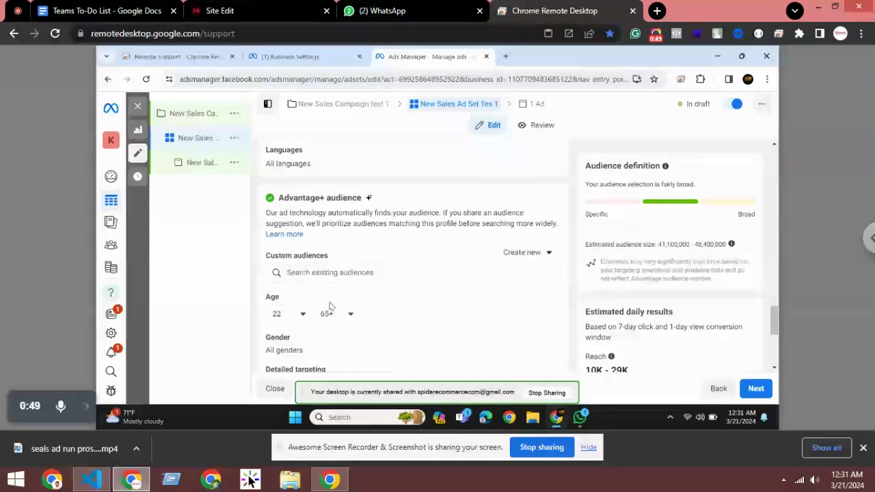
{"action": "scroll", "coordinate": [301, 306], "scroll_direction": "down", "scroll_amount": 1}
{"action": "left_click", "coordinate": [348, 273]}
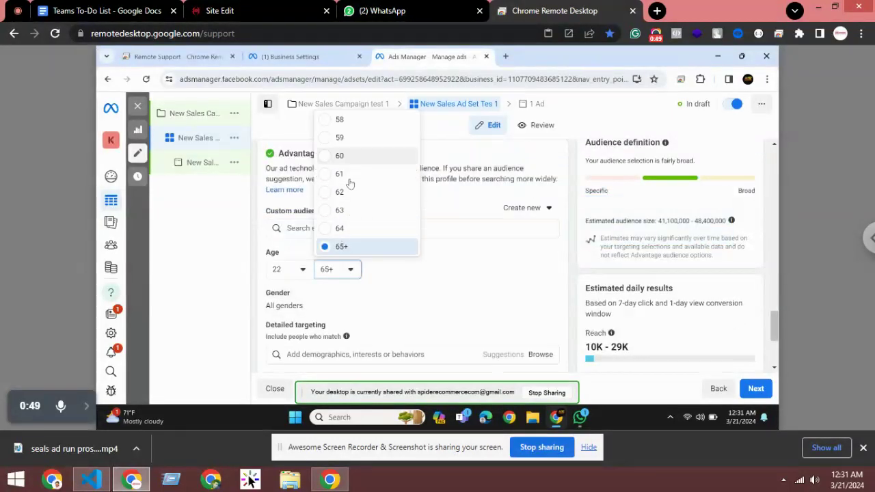
{"action": "scroll", "coordinate": [350, 188], "scroll_direction": "up", "scroll_amount": 1}
{"action": "scroll", "coordinate": [349, 186], "scroll_direction": "up", "scroll_amount": 4}
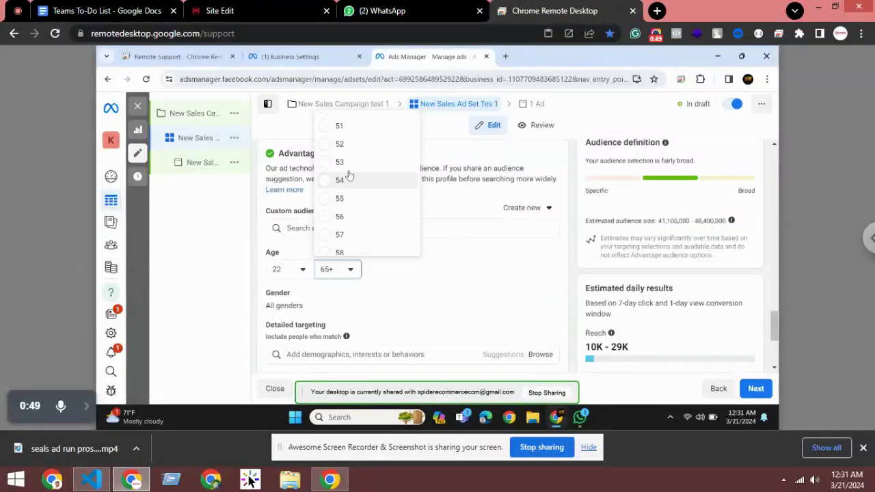
{"action": "scroll", "coordinate": [348, 175], "scroll_direction": "up", "scroll_amount": 4}
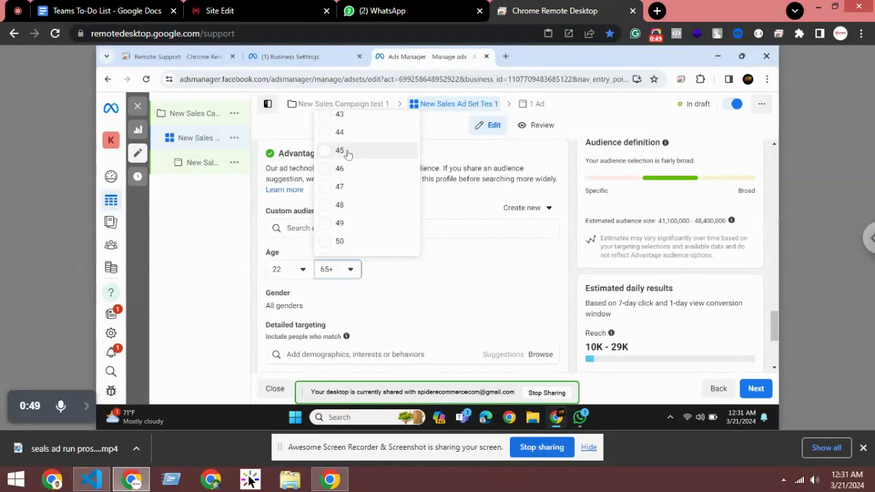
{"action": "left_click", "coordinate": [340, 150]}
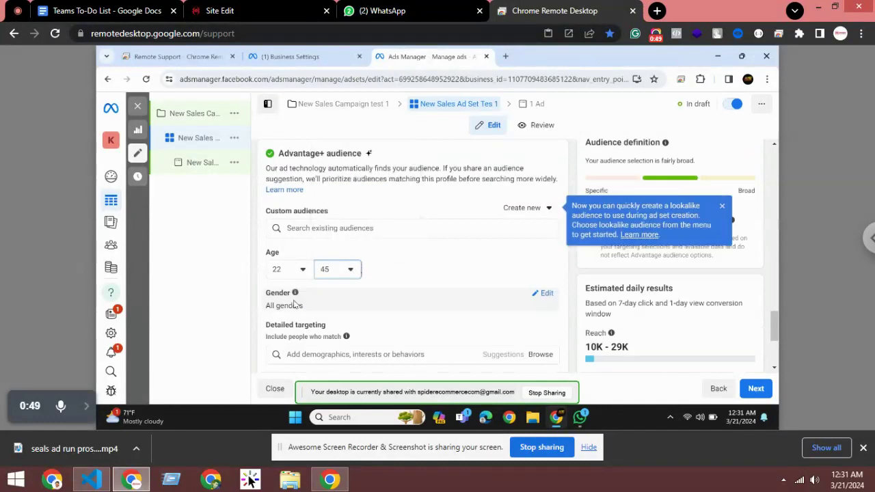
{"action": "left_click", "coordinate": [543, 294]}
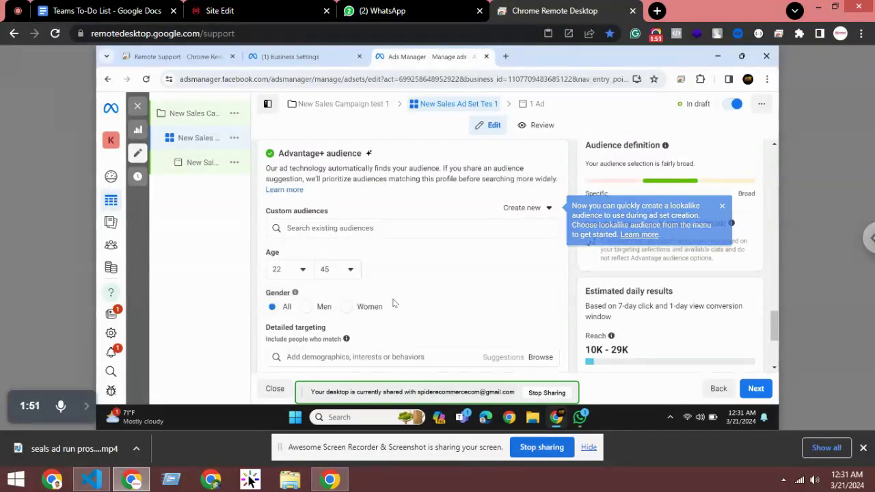
{"action": "left_click", "coordinate": [309, 309]}
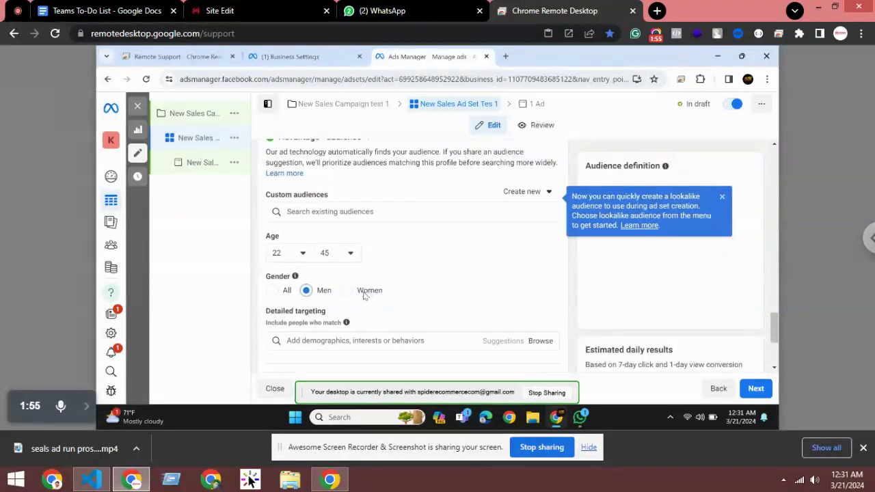
{"action": "left_click", "coordinate": [315, 313]}
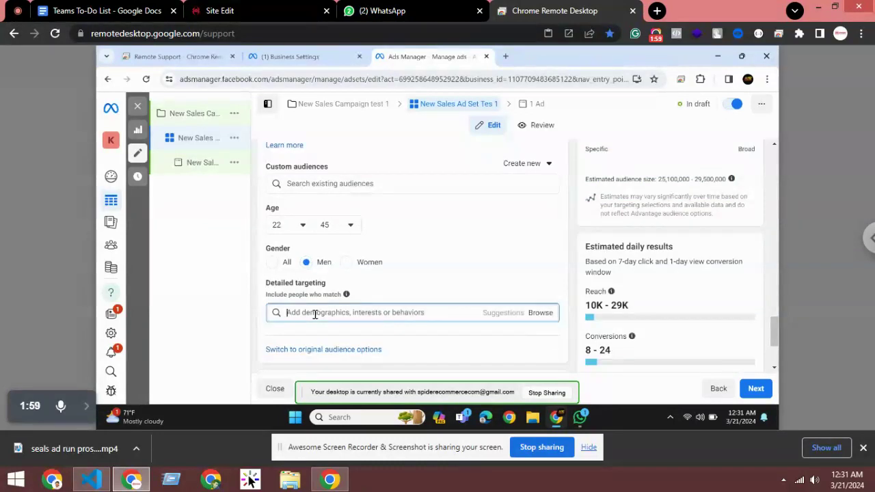
{"action": "type", "text": "atod"}
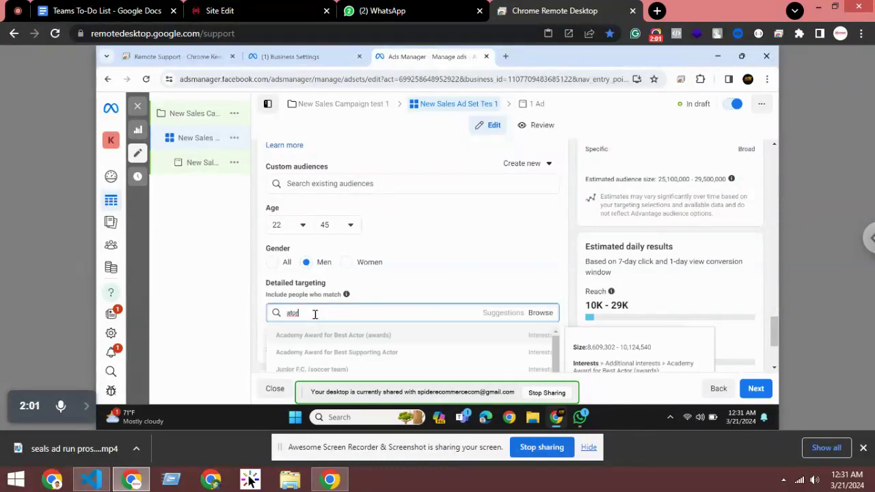
{"action": "scroll", "coordinate": [376, 309], "scroll_direction": "down", "scroll_amount": 1}
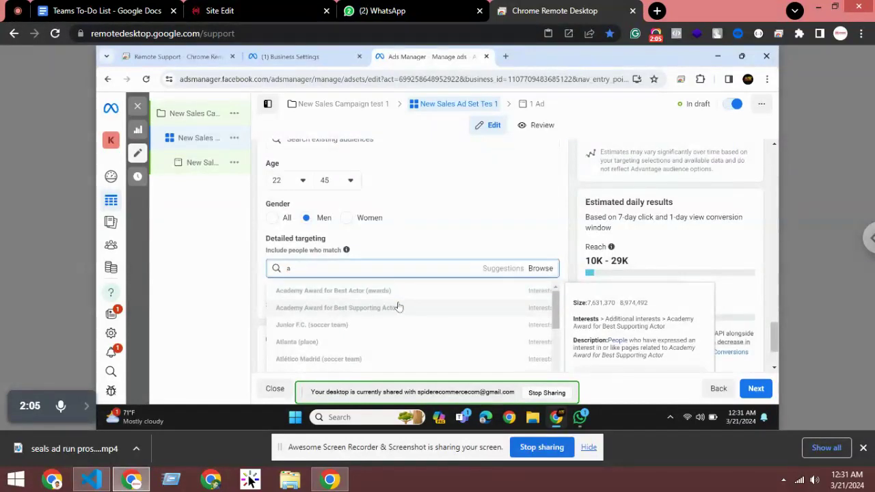
{"action": "key", "text": "BackSpace"}
{"action": "type", "text": "A"}
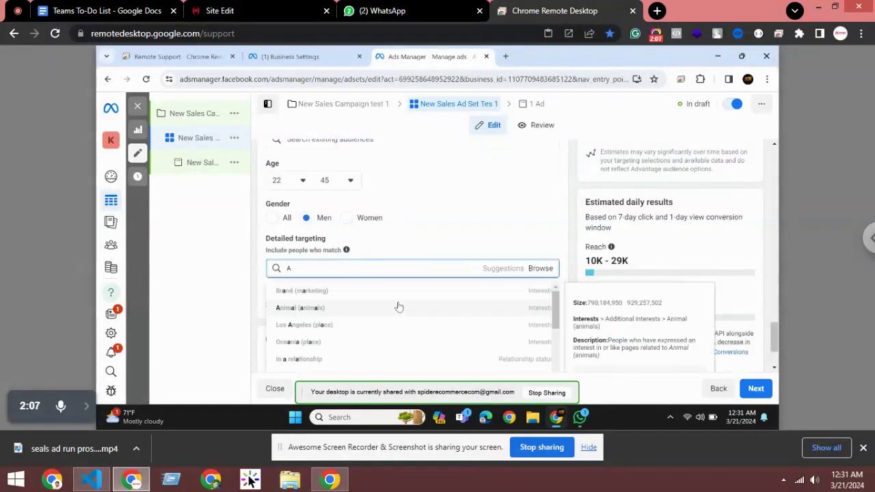
{"action": "key", "text": "BackSpace"}
- Search the detailed targeting for "perfum" and add the Fragrances (cosmetics) interest
{"action": "type", "text": "perfume"}
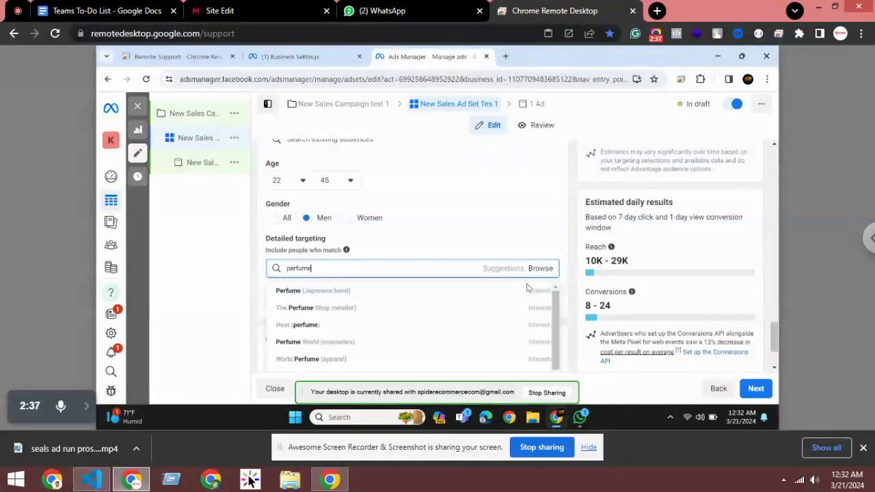
{"action": "scroll", "coordinate": [456, 310], "scroll_direction": "down", "scroll_amount": 1}
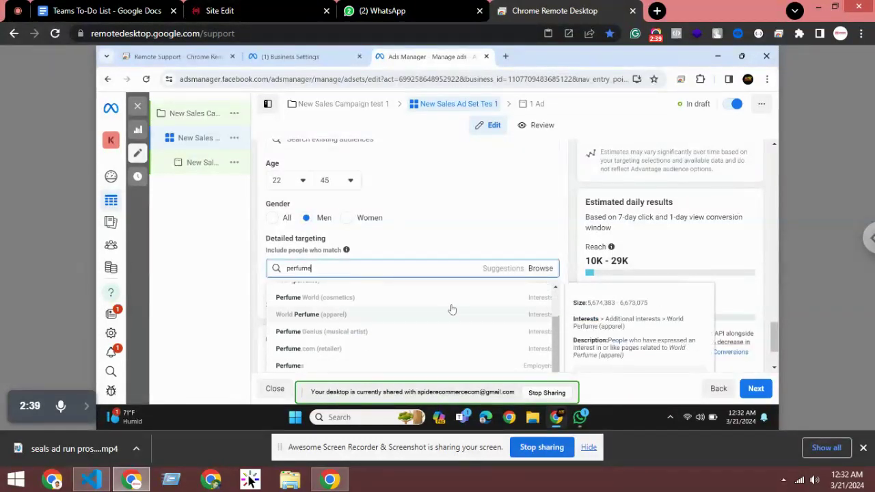
{"action": "scroll", "coordinate": [363, 294], "scroll_direction": "up", "scroll_amount": 2}
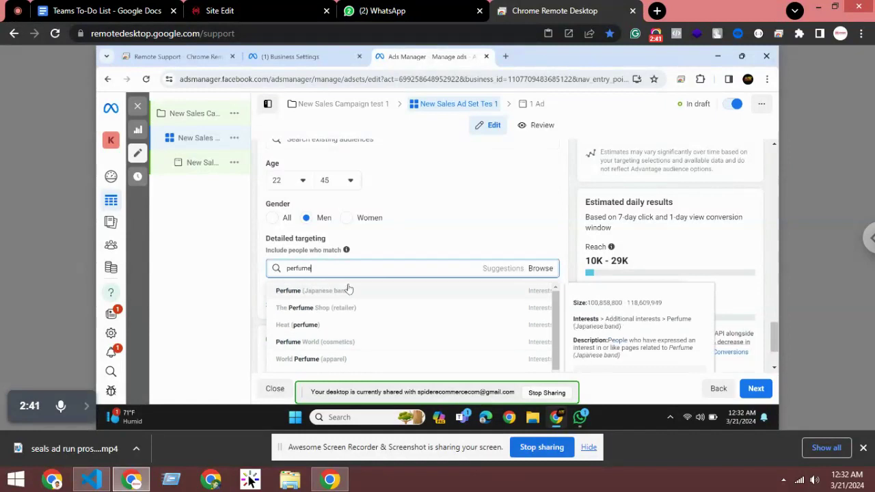
{"action": "key", "text": "BackSpace"}
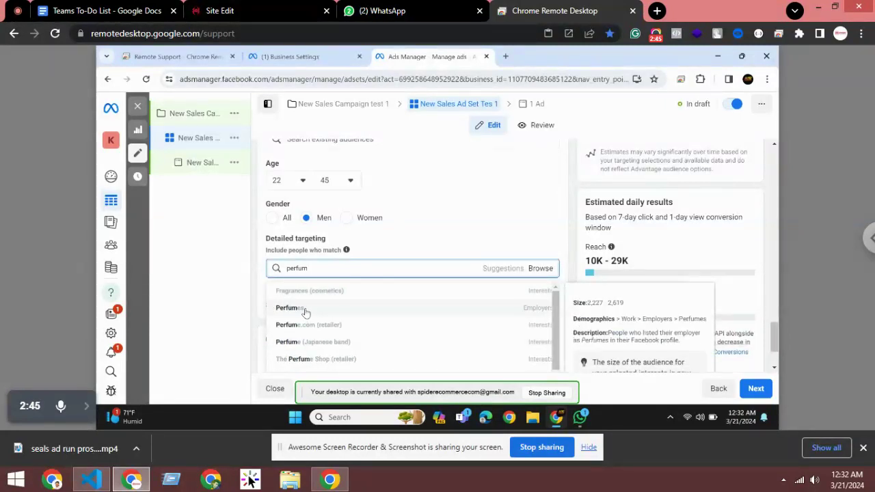
{"action": "left_click", "coordinate": [433, 294]}
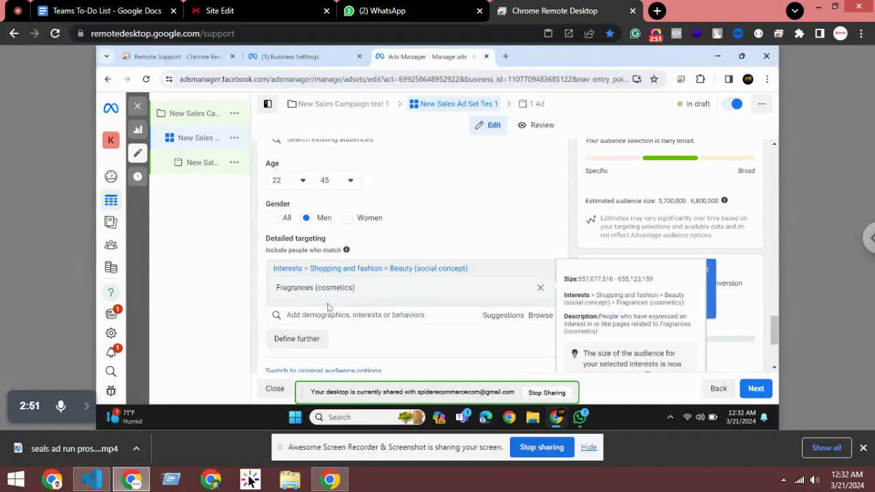
{"action": "left_click", "coordinate": [313, 317]}
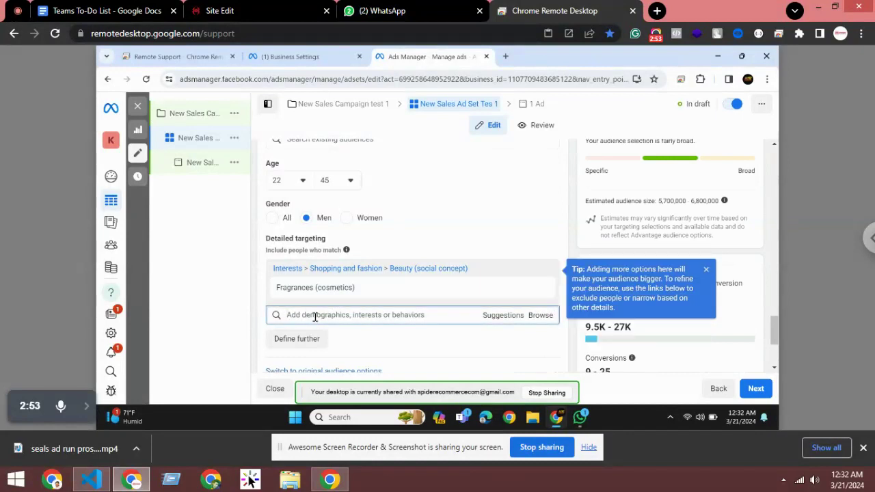
{"action": "type", "text": "per"}
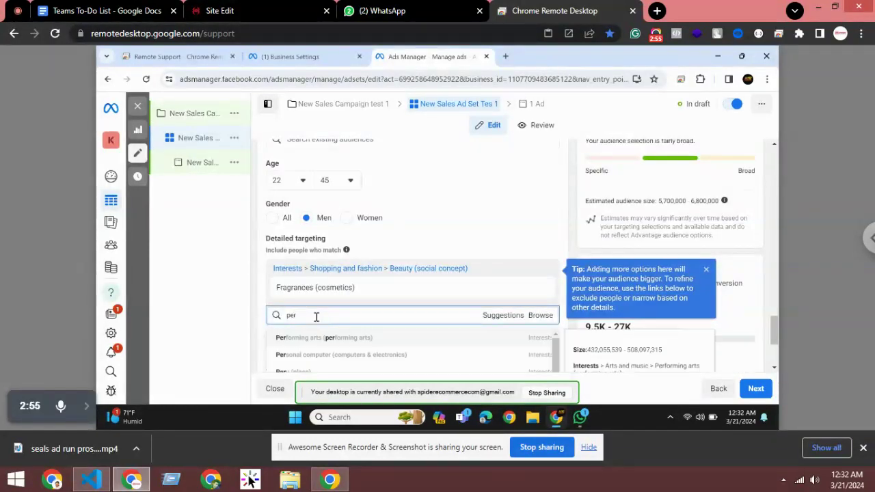
{"action": "key", "text": "BackSpace"}
{"action": "key", "text": "BackSpace"}
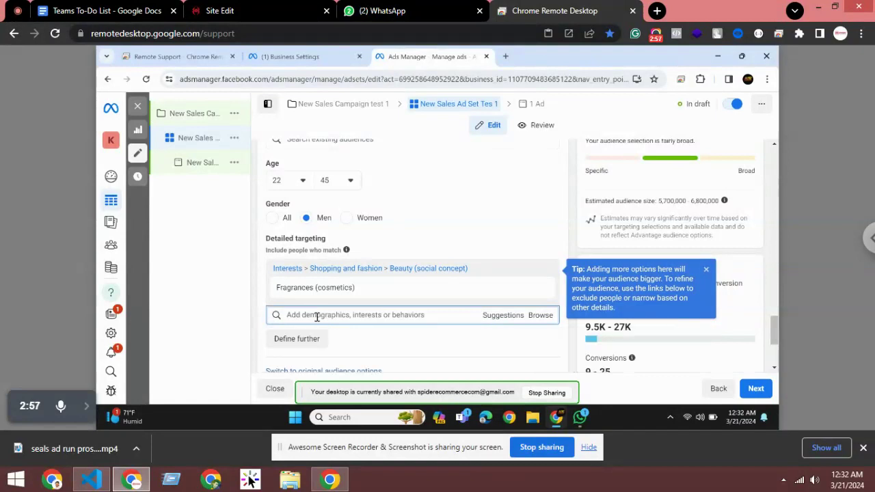
{"action": "key", "text": "ctrl+v"}
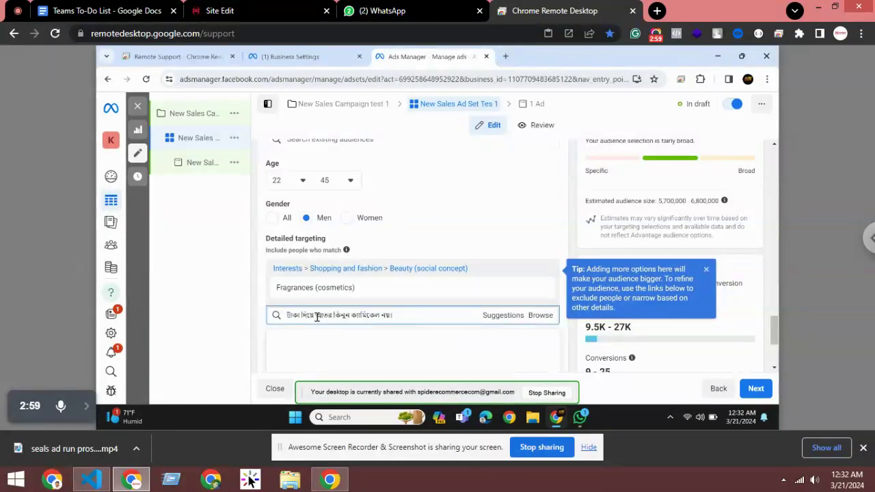
{"action": "key", "text": "ctrl+z"}
- Search the detailed targeting options for "perfume"
{"action": "type", "text": "perfe"}
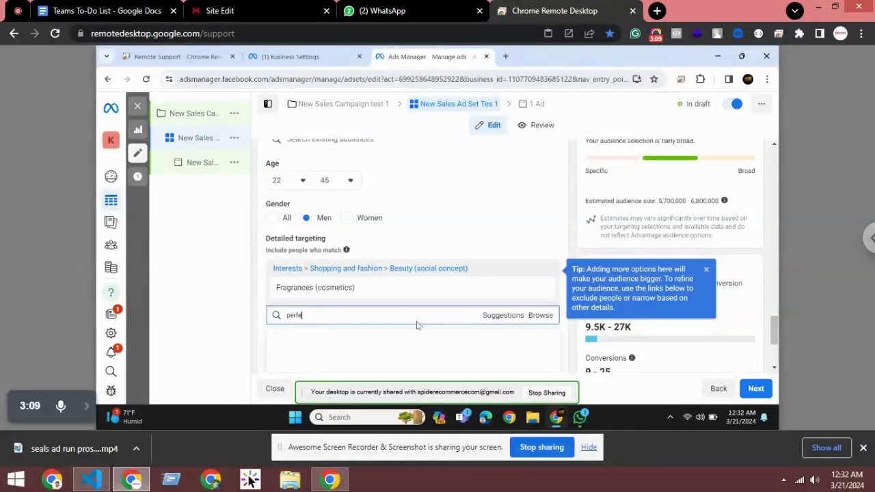
{"action": "key", "text": "BackSpace"}
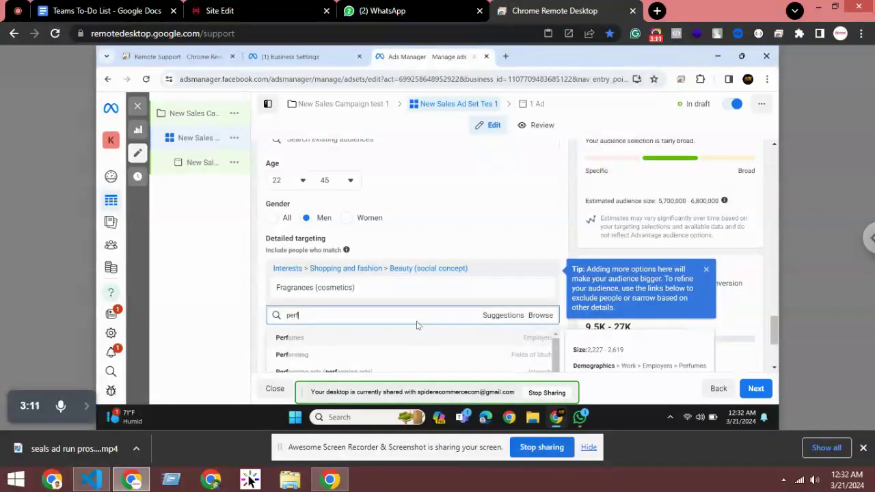
{"action": "type", "text": "ume"}
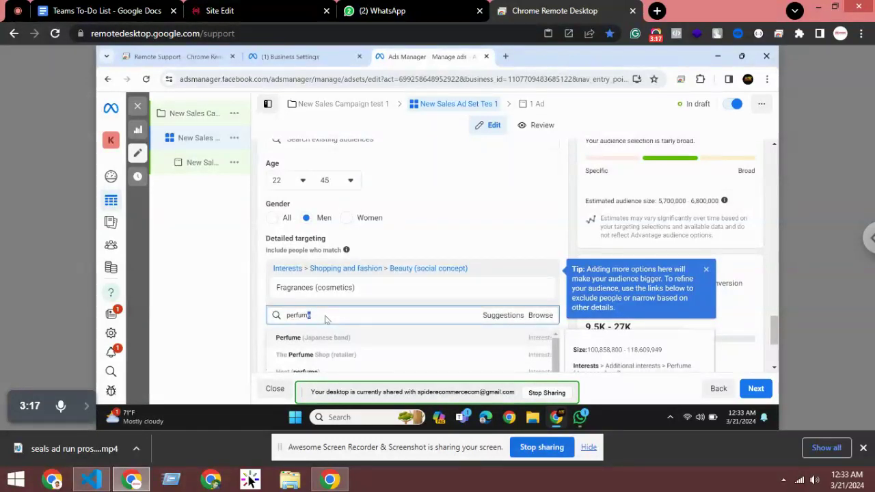
{"action": "key", "text": "shift+Left"}
{"action": "key", "text": "shift+Left"}
{"action": "key", "text": "shift+Left"}
{"action": "key", "text": "shift+Left"}
{"action": "key", "text": "shift+Left"}
{"action": "key", "text": "ctrl+x"}
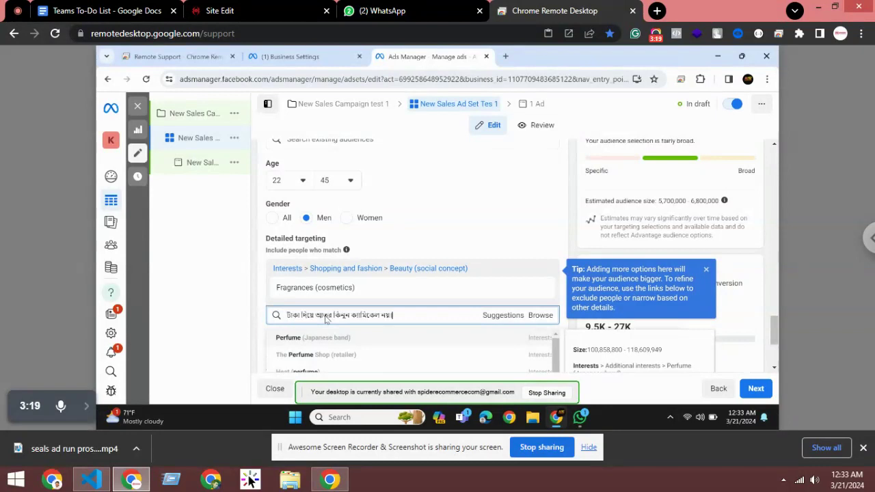
{"action": "key", "text": "ctrl+z"}
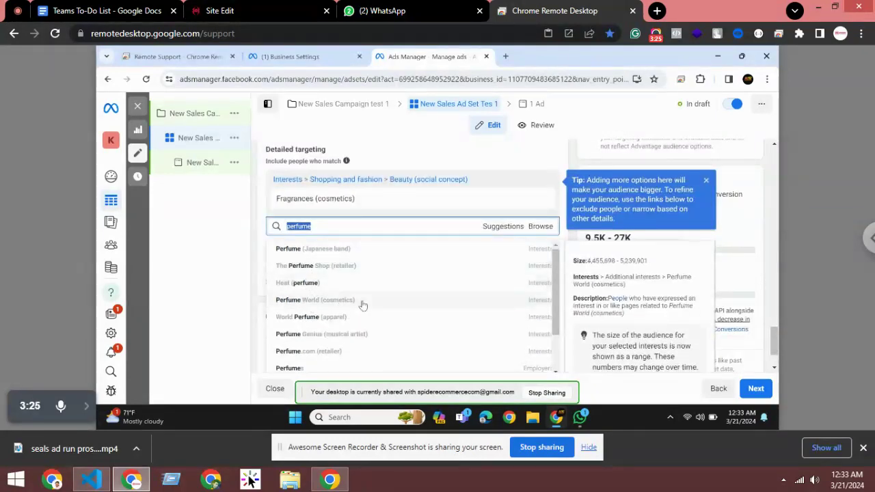
- Add the One Drop Perfumes (cosmetics) interest from the perfume matches to the detailed targeting
{"action": "scroll", "coordinate": [362, 305], "scroll_direction": "down", "scroll_amount": 1}
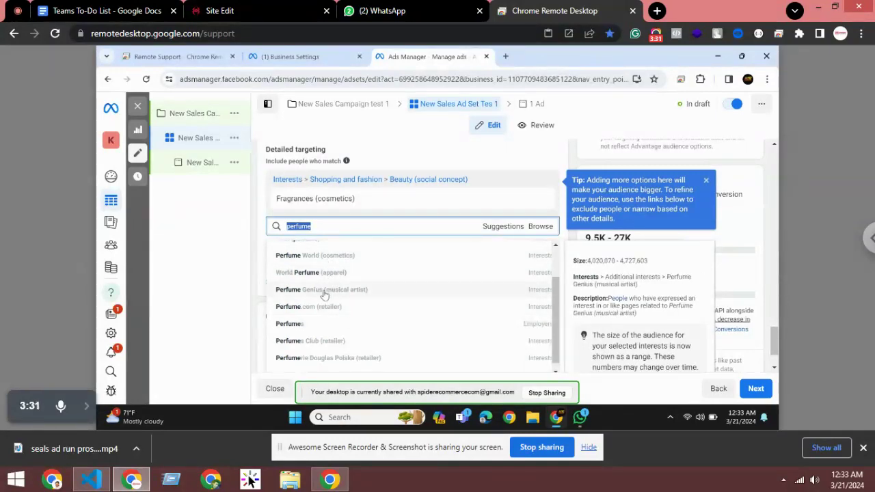
{"action": "scroll", "coordinate": [317, 340], "scroll_direction": "down", "scroll_amount": 1}
{"action": "scroll", "coordinate": [321, 343], "scroll_direction": "down", "scroll_amount": 3}
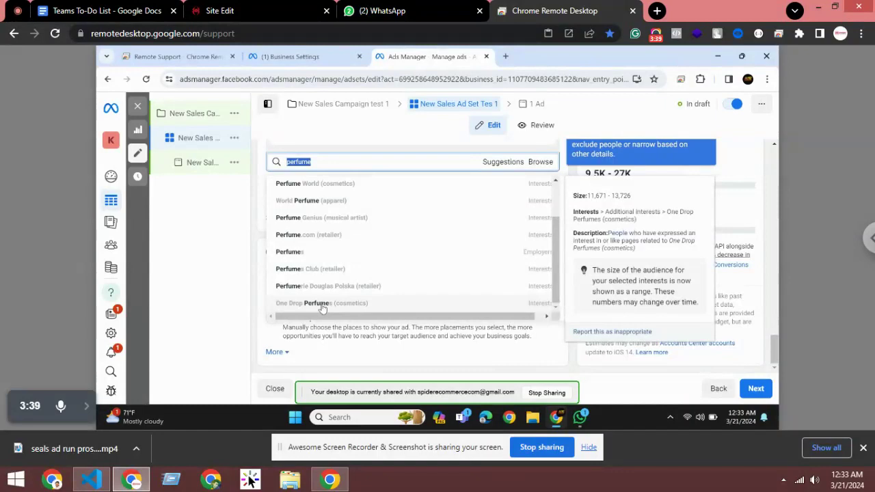
{"action": "left_click", "coordinate": [322, 306]}
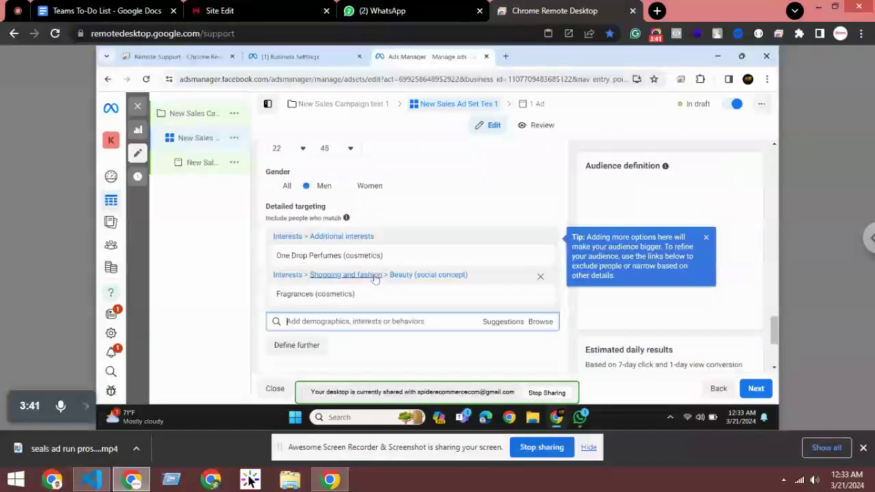
- Show the suggested detailed targeting options and add the Cosmetics (personal care) interest
{"action": "left_click", "coordinate": [502, 322]}
{"action": "scroll", "coordinate": [361, 318], "scroll_direction": "down", "scroll_amount": 2}
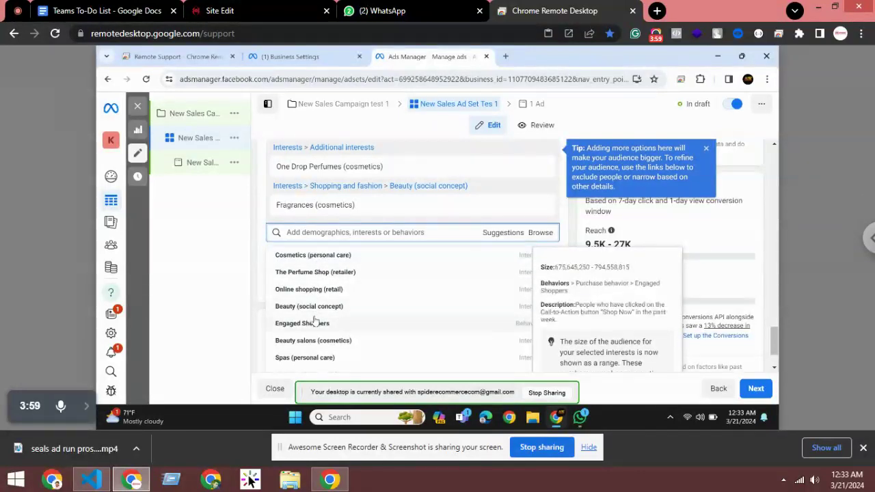
{"action": "left_click", "coordinate": [325, 256]}
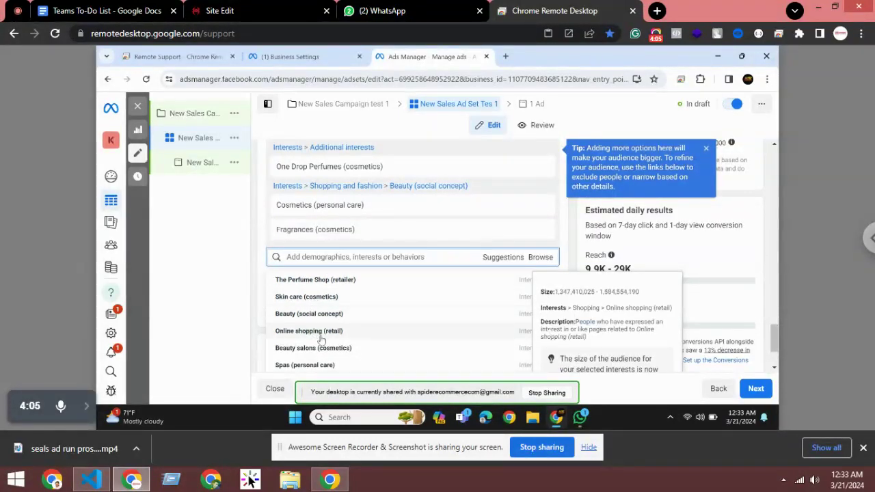
- Look through the remaining suggested interests for the detailed targeting and close the suggestions without adding one
{"action": "scroll", "coordinate": [320, 339], "scroll_direction": "down", "scroll_amount": 1}
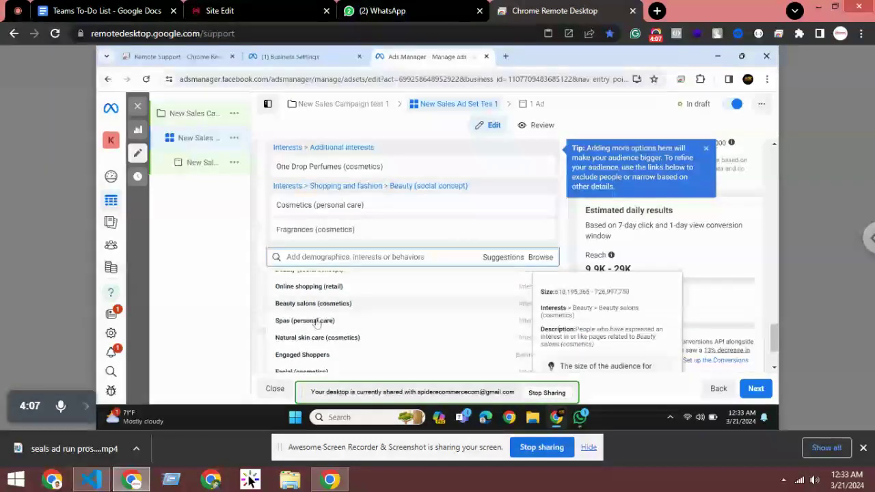
{"action": "scroll", "coordinate": [326, 330], "scroll_direction": "down", "scroll_amount": 1}
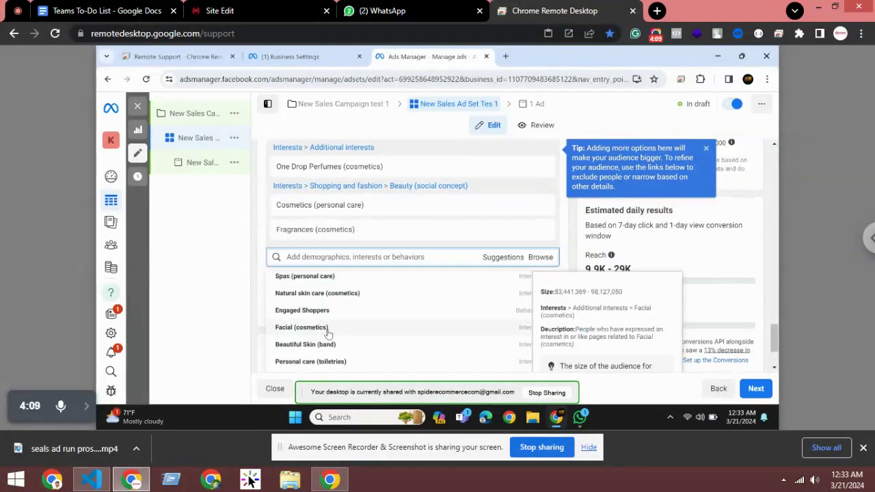
{"action": "scroll", "coordinate": [328, 334], "scroll_direction": "down", "scroll_amount": 1}
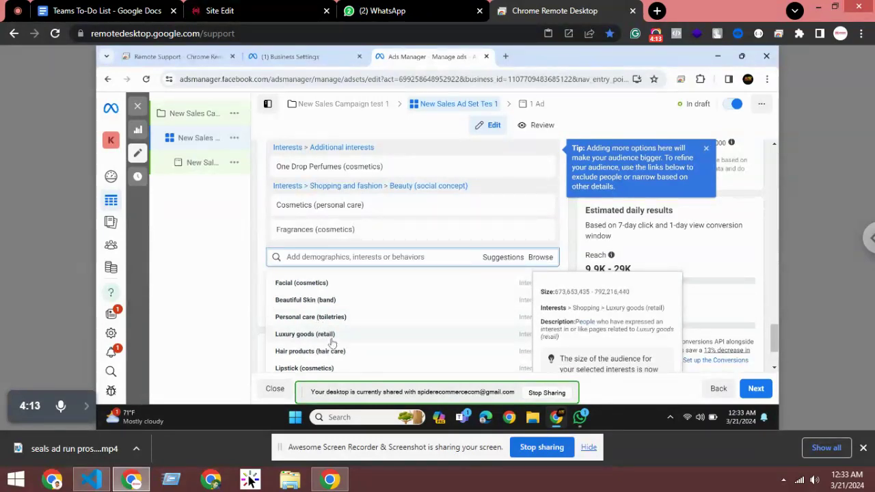
{"action": "scroll", "coordinate": [333, 343], "scroll_direction": "down", "scroll_amount": 2}
{"action": "scroll", "coordinate": [337, 345], "scroll_direction": "down", "scroll_amount": 2}
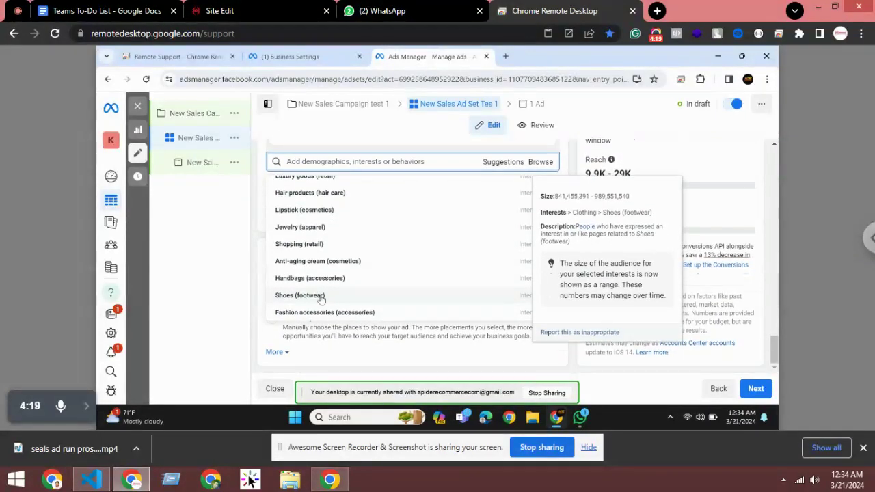
{"action": "scroll", "coordinate": [317, 299], "scroll_direction": "up", "scroll_amount": 3}
{"action": "scroll", "coordinate": [320, 298], "scroll_direction": "up", "scroll_amount": 3}
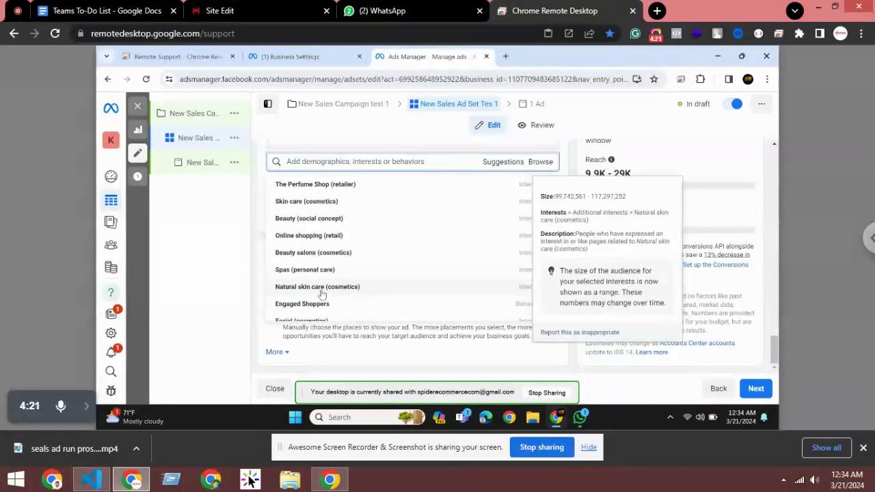
{"action": "scroll", "coordinate": [397, 288], "scroll_direction": "up", "scroll_amount": 1}
{"action": "scroll", "coordinate": [396, 288], "scroll_direction": "up", "scroll_amount": 1}
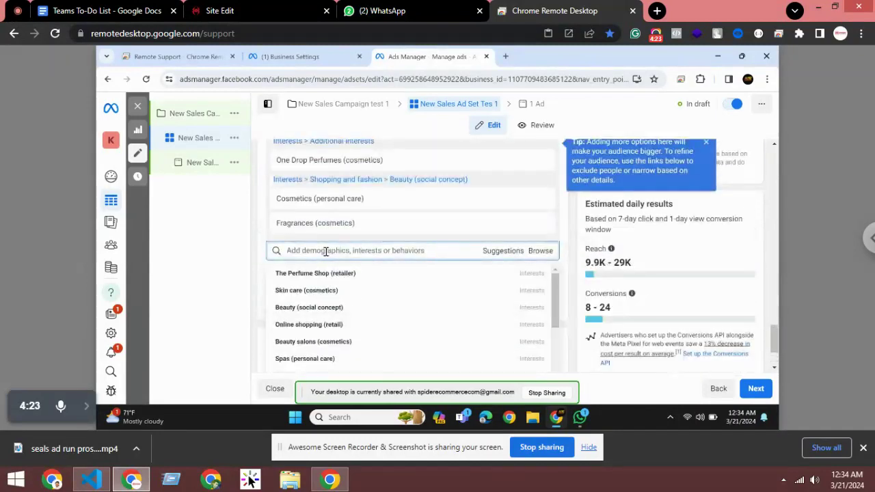
{"action": "left_click", "coordinate": [326, 252]}
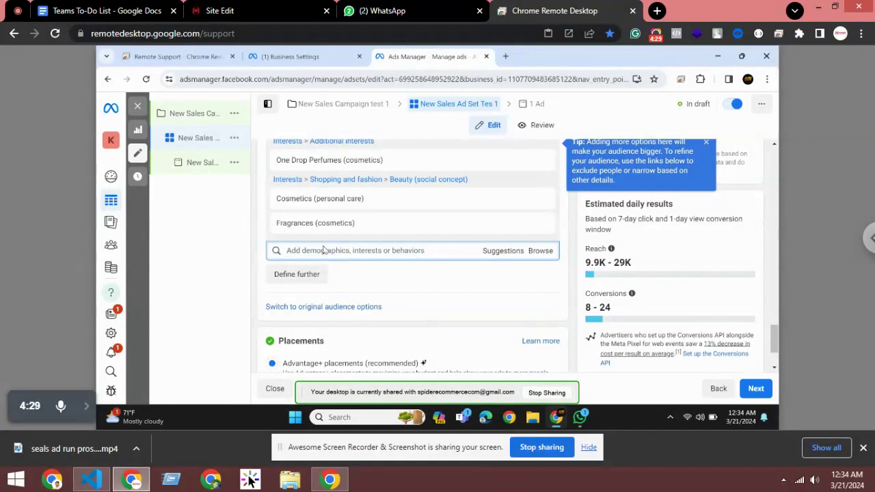
{"action": "type", "text": "fra"}
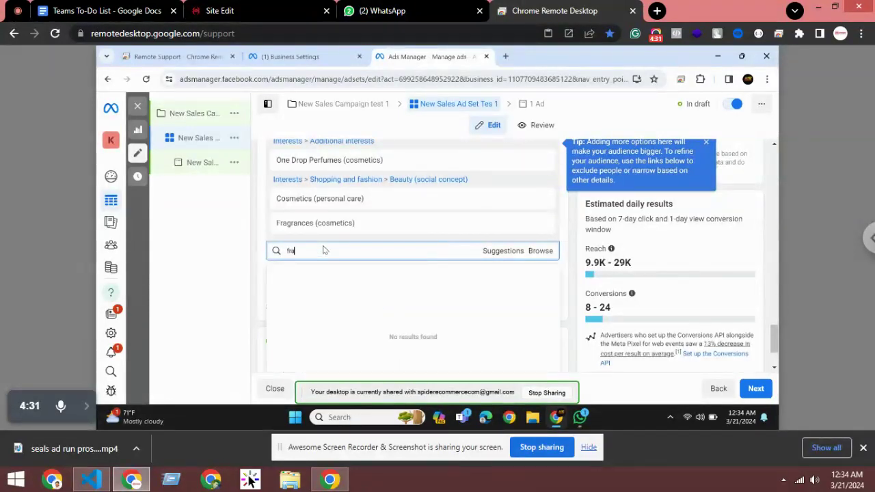
{"action": "type", "text": "grence"}
{"action": "key", "text": "BackSpace"}
{"action": "key", "text": "BackSpace"}
{"action": "key", "text": "BackSpace"}
{"action": "key", "text": "BackSpace"}
{"action": "key", "text": "BackSpace"}
{"action": "key", "text": "BackSpace"}
{"action": "key", "text": "BackSpace"}
{"action": "key", "text": "BackSpace"}
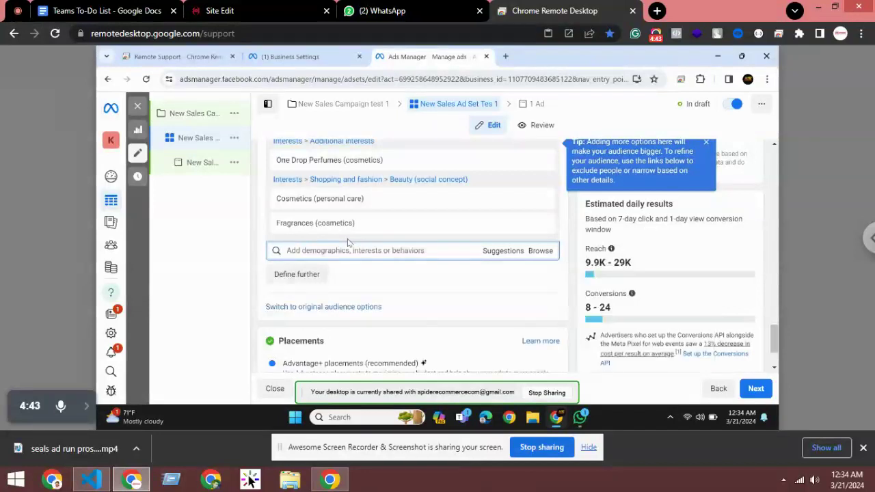
- Search the detailed targeting options for "fragrance"
{"action": "type", "text": "frag"}
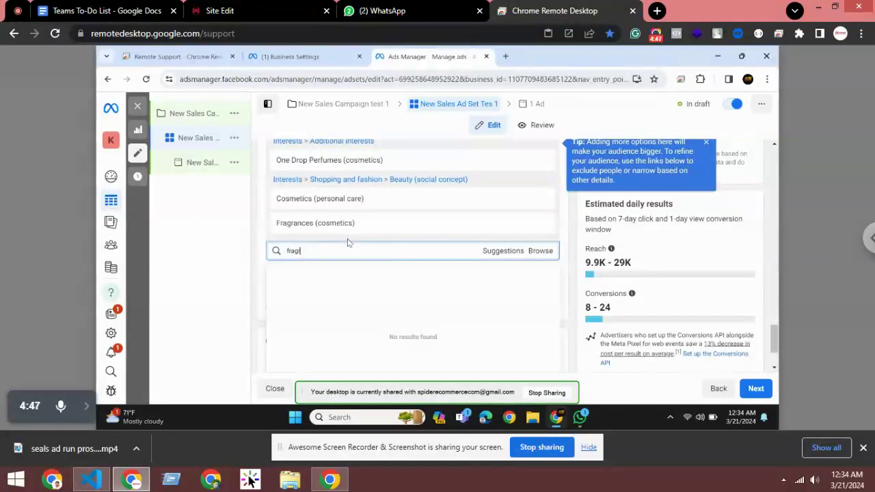
{"action": "type", "text": "ran"}
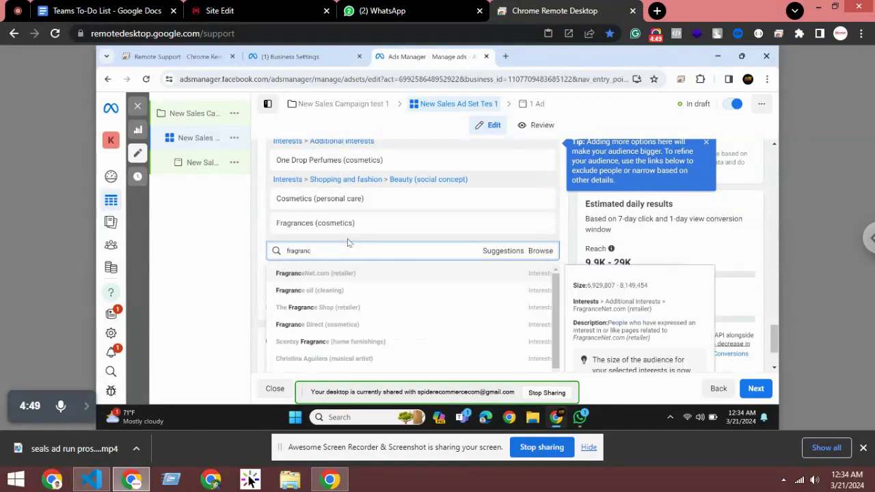
{"action": "type", "text": "ce"}
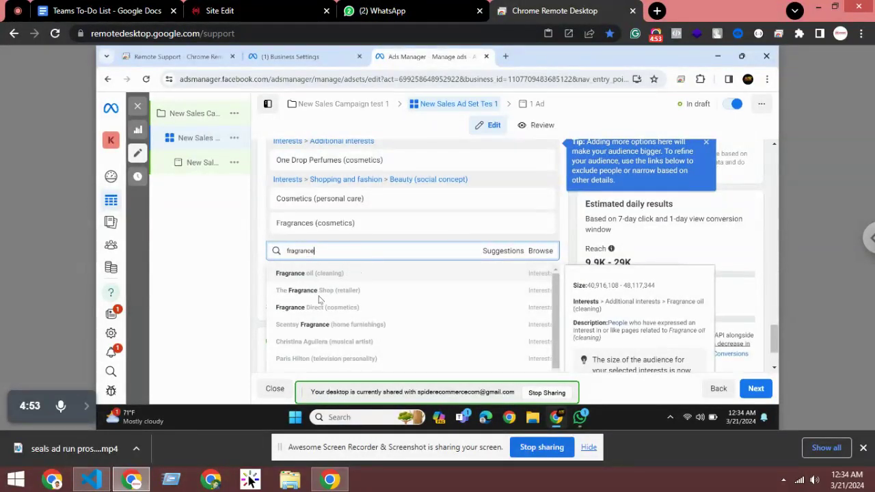